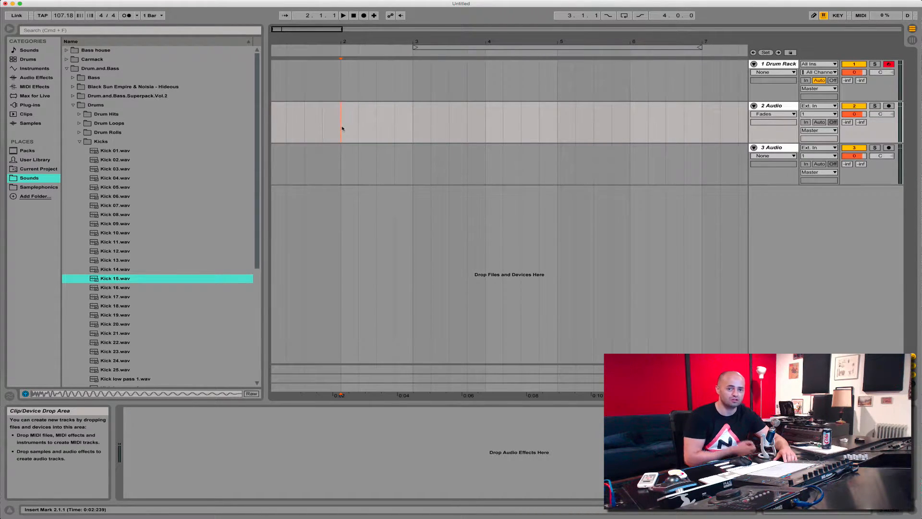
# Step: Review the Create Fades on Clip Edges option in the Record/Warp/Launch preferences, leaving it on
pyautogui.click(22, 1)
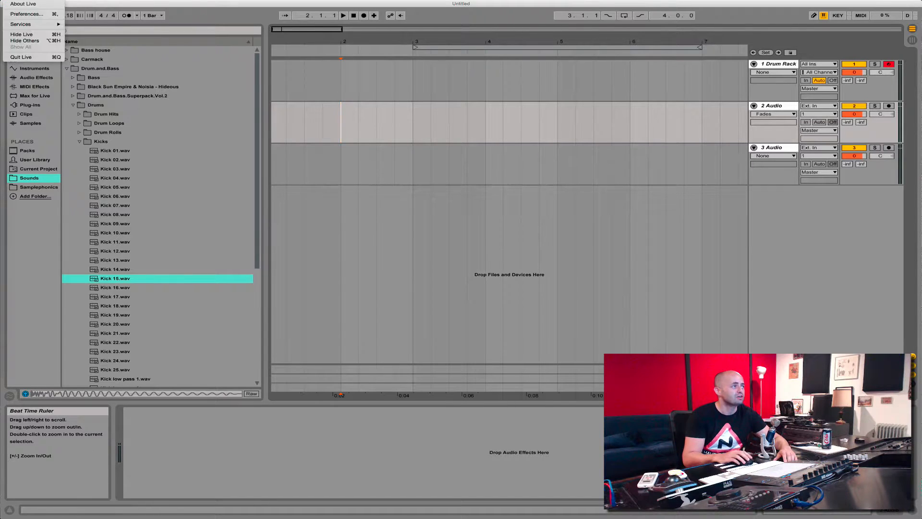
pyautogui.click(30, 15)
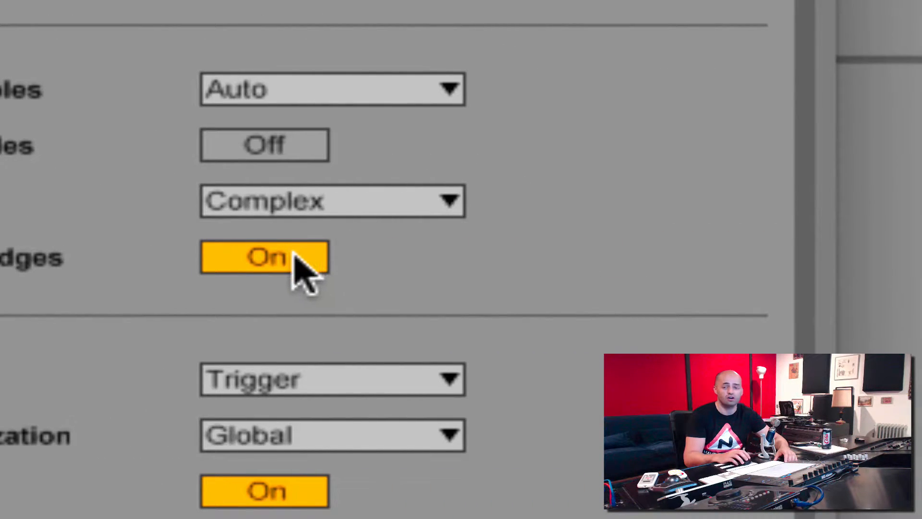
pyautogui.click(723, 254)
pyautogui.click(724, 254)
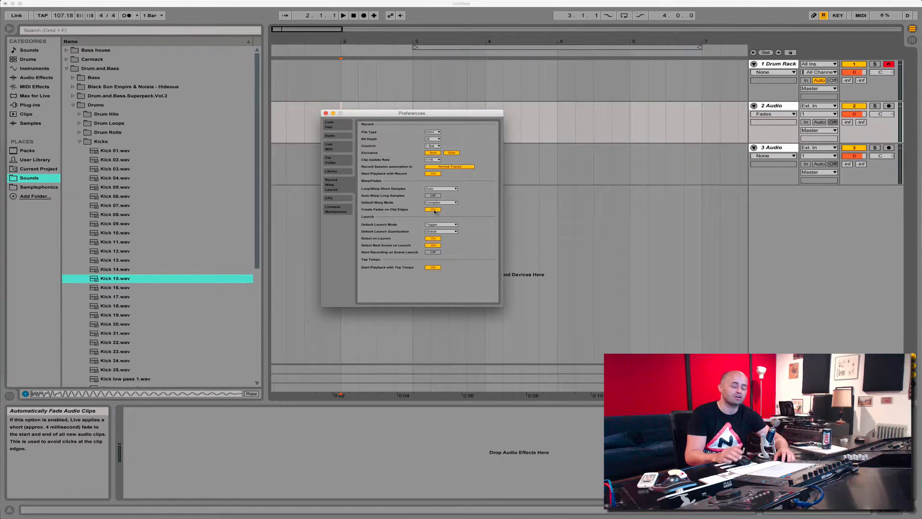
pyautogui.click(326, 114)
# Step: Place Kick 15.wav on the 2 Audio track at bar 2 and inspect the fade-in at the clip's start
pyautogui.moveTo(108, 282); pyautogui.dragTo(343, 126)
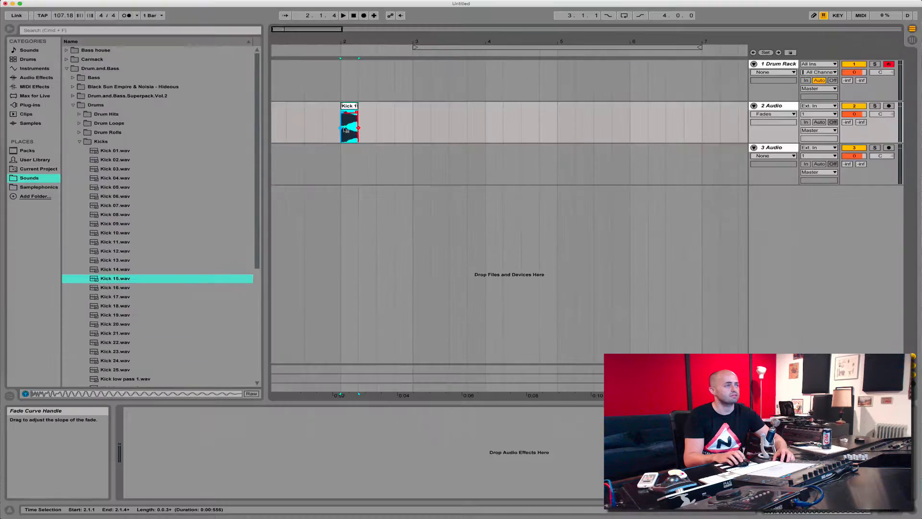
pyautogui.moveTo(347, 37); pyautogui.dragTo(531, 36)
pyautogui.moveTo(371, 39); pyautogui.dragTo(372, 89)
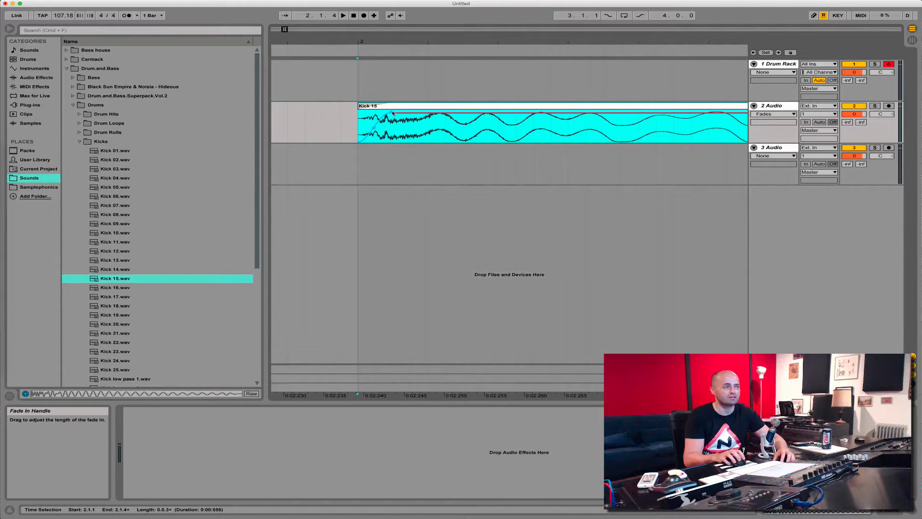
pyautogui.click(391, 112)
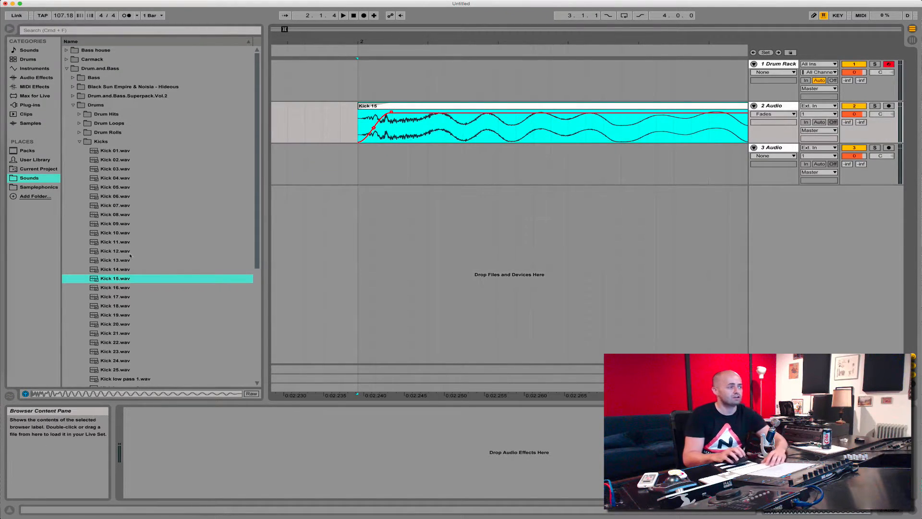
# Step: Preview Kick 15.wav in the browser and play its clip from bar 2 to compare the attack
pyautogui.click(115, 279)
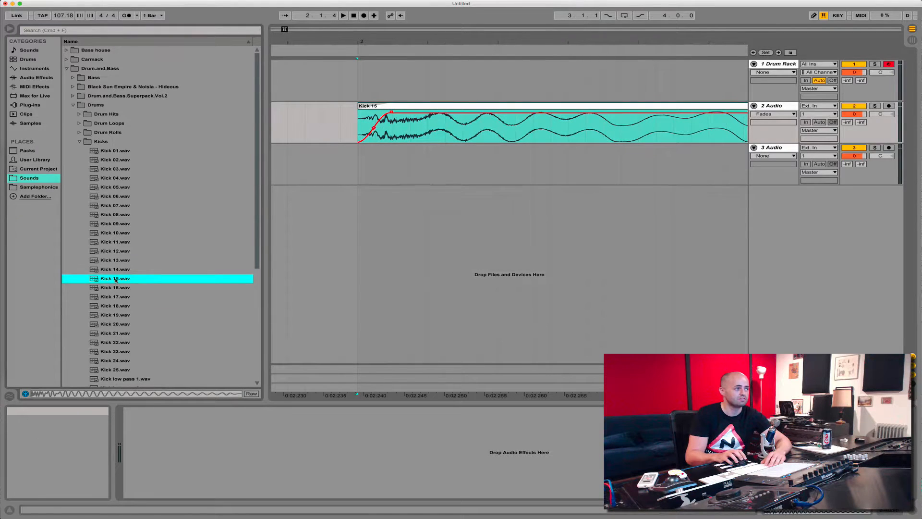
pyautogui.click(358, 124)
pyautogui.press('space')
pyautogui.press('space')
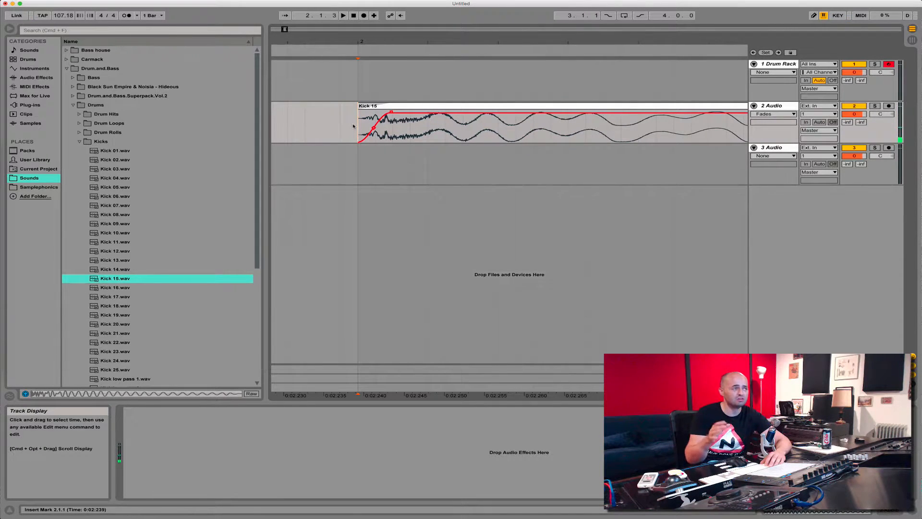
# Step: Remove the Kick 15 clip's fade-in, play the clip, and give it a shorter fade-in of about 2 ms
pyautogui.moveTo(392, 113); pyautogui.dragTo(333, 116)
pyautogui.press('space')
pyautogui.moveTo(359, 112); pyautogui.dragTo(373, 112)
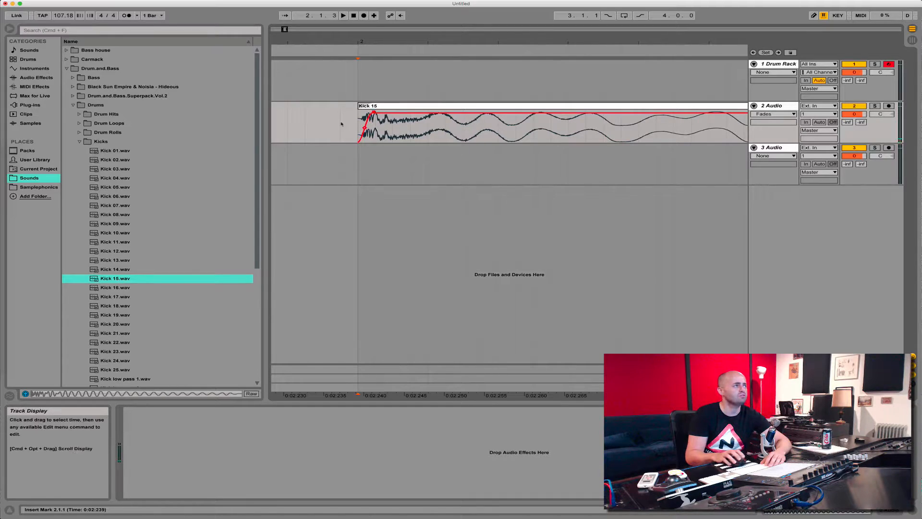
# Step: Recheck the Create Fades on Clip Edges setting in the preferences
pyautogui.click(22, 2)
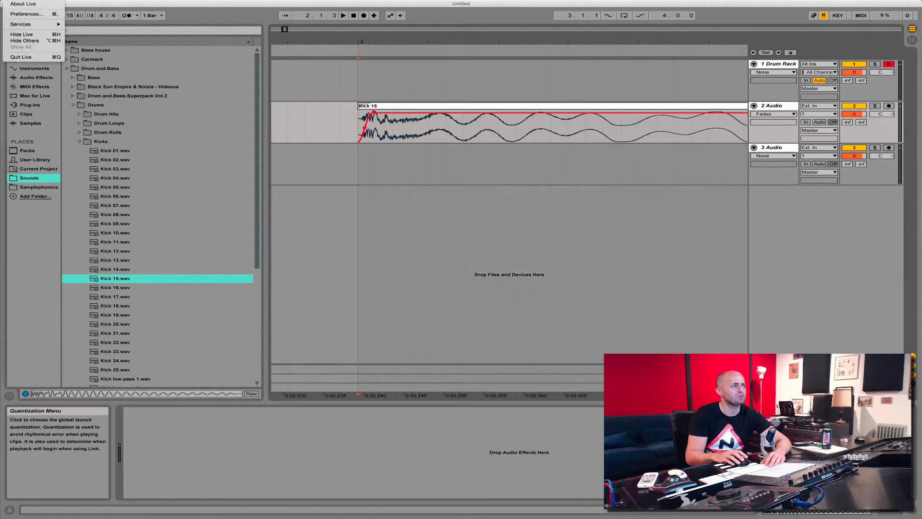
pyautogui.click(26, 14)
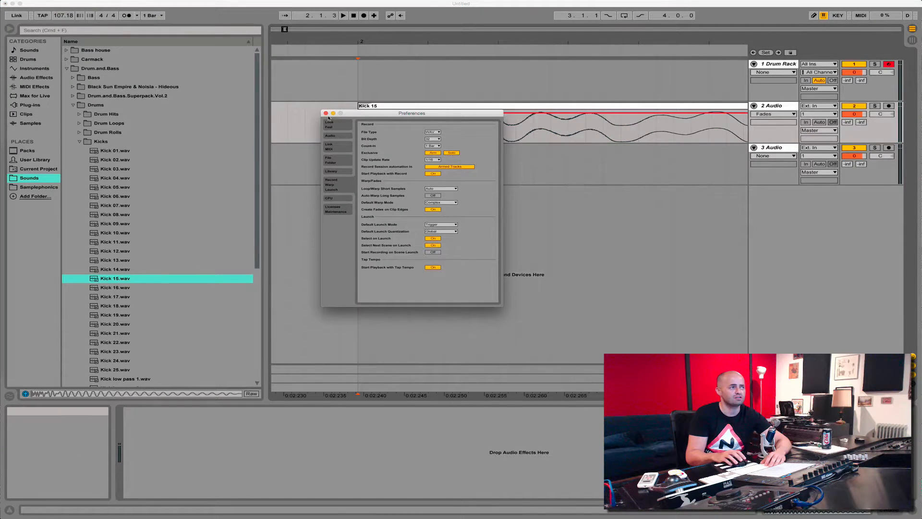
pyautogui.click(326, 113)
# Step: Collapse the Kicks and Drums folders and open Bass Loops inside the Drum.and.Bass Bass folder
pyautogui.moveTo(527, 40); pyautogui.dragTo(347, 2)
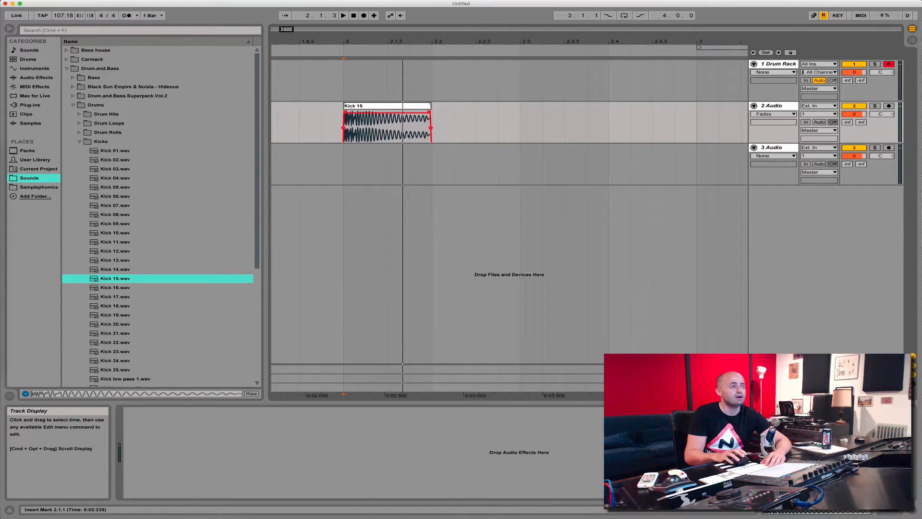
pyautogui.click(79, 141)
pyautogui.click(75, 105)
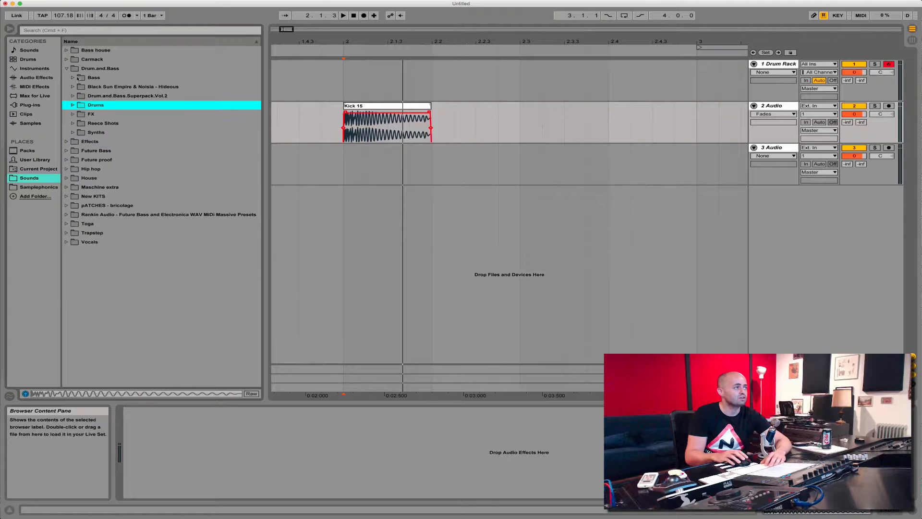
pyautogui.click(73, 77)
pyautogui.click(78, 86)
# Step: Place Bass loop 05.wav on the 3 Audio track at bar 2, and delete the clip again
pyautogui.moveTo(115, 133); pyautogui.dragTo(351, 171)
pyautogui.click(433, 174)
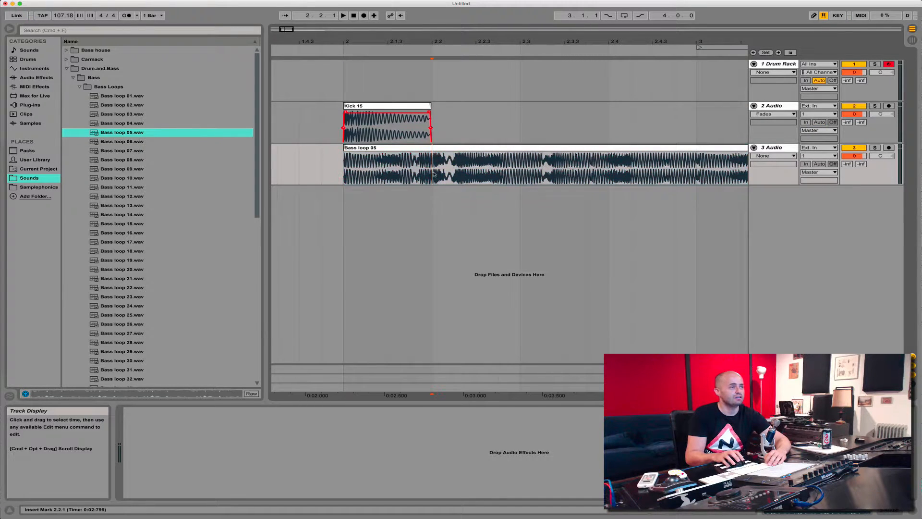
pyautogui.click(379, 148)
pyautogui.press('Delete')
# Step: Turn off Create Fades on Clip Edges in the preferences
pyautogui.click(14, 1)
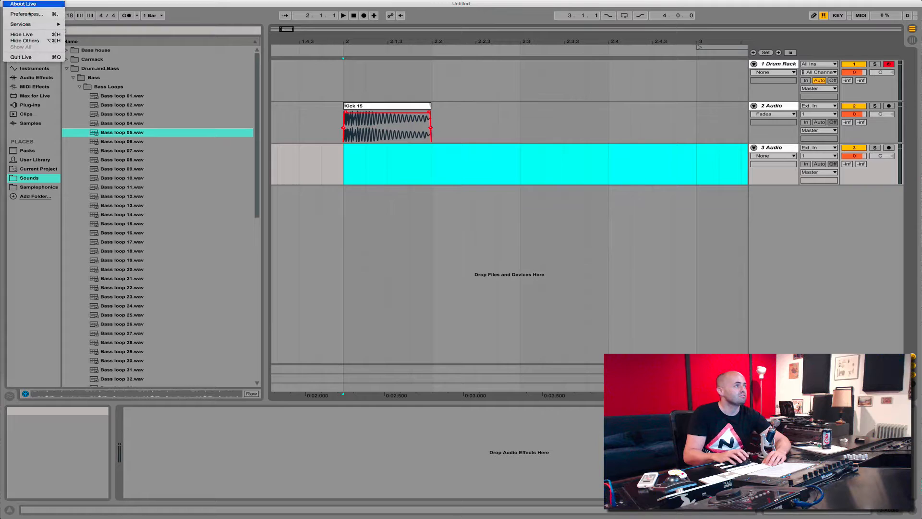
pyautogui.click(27, 13)
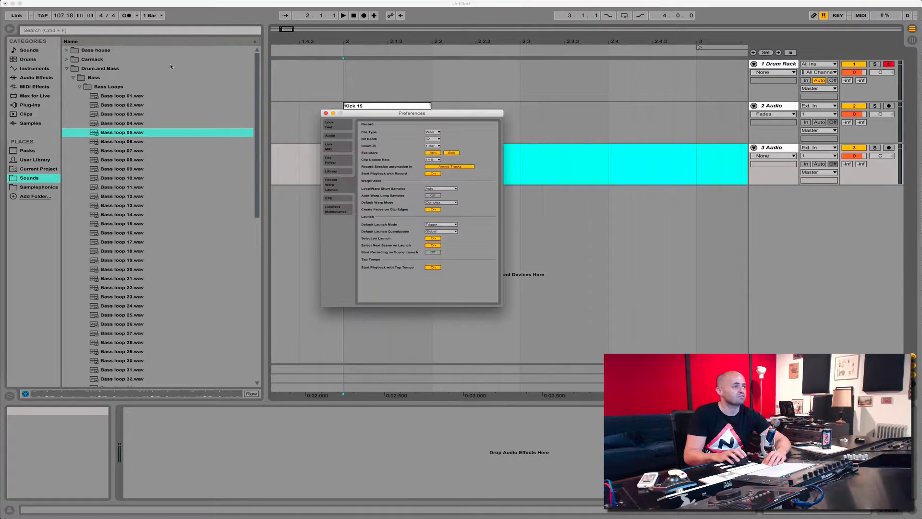
pyautogui.click(433, 209)
pyautogui.click(326, 113)
# Step: Place Bass loop 05.wav on the 3 Audio track at bar 2 and duplicate a short section of it repeatedly
pyautogui.moveTo(123, 132); pyautogui.dragTo(410, 170)
pyautogui.press('super+d')
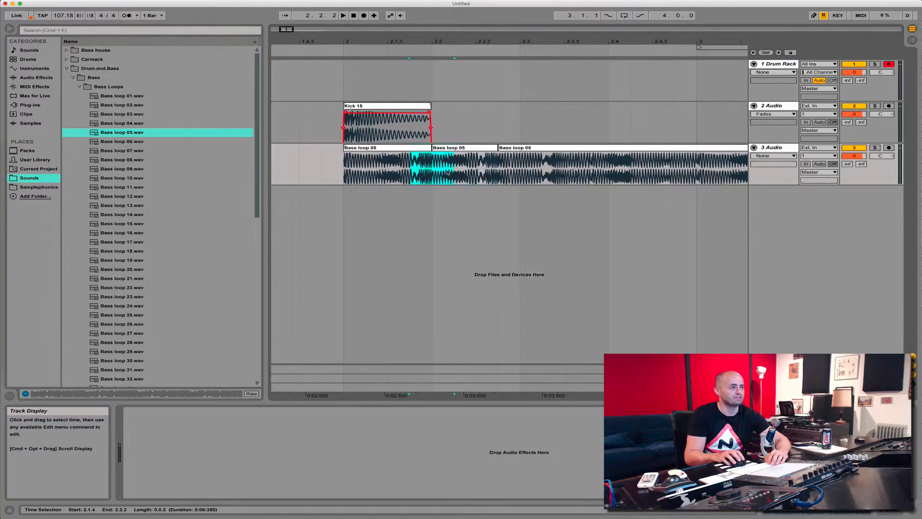
pyautogui.press('super+d')
pyautogui.press('super+d')
pyautogui.press('super+d')
pyautogui.press('super+d')
pyautogui.press('super+d')
# Step: Chop the bass loop further by duplicating progressively shorter sections after beat 2.3
pyautogui.keyDown('shift'); pyautogui.click(567, 167); pyautogui.keyUp('shift')
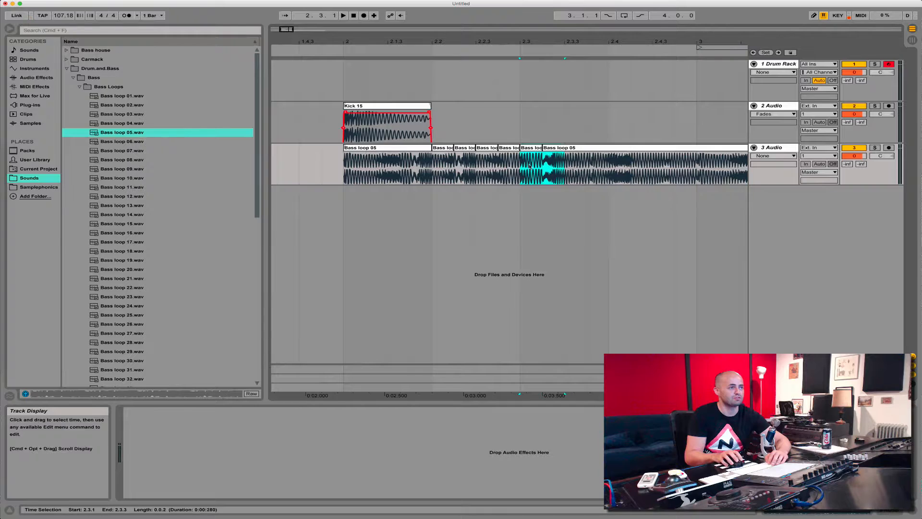
pyautogui.press('super+d')
pyautogui.moveTo(589, 165); pyautogui.dragTo(546, 169)
pyautogui.moveTo(558, 42); pyautogui.dragTo(558, 91)
pyautogui.moveTo(544, 168); pyautogui.dragTo(596, 169)
pyautogui.press('super+d')
pyautogui.moveTo(667, 165); pyautogui.dragTo(490, 166)
pyautogui.press('super+d')
# Step: Solo the 3 Audio track and play the chopped bass loop from bar 2
pyautogui.moveTo(477, 42); pyautogui.dragTo(468, 6)
pyautogui.click(377, 179)
pyautogui.click(875, 147)
pyautogui.press('space')
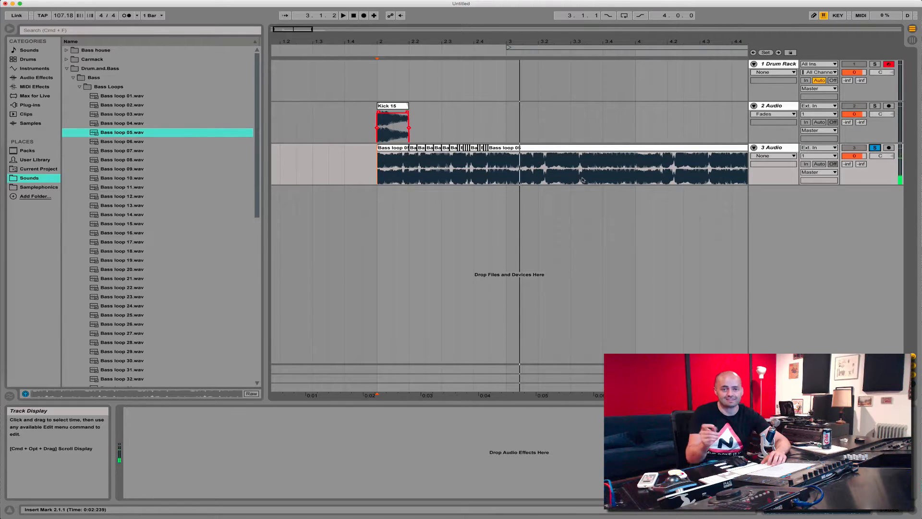
# Step: Examine the waveform at the cuts between neighbouring Bass loop 05 clips
pyautogui.moveTo(481, 39); pyautogui.dragTo(466, 71)
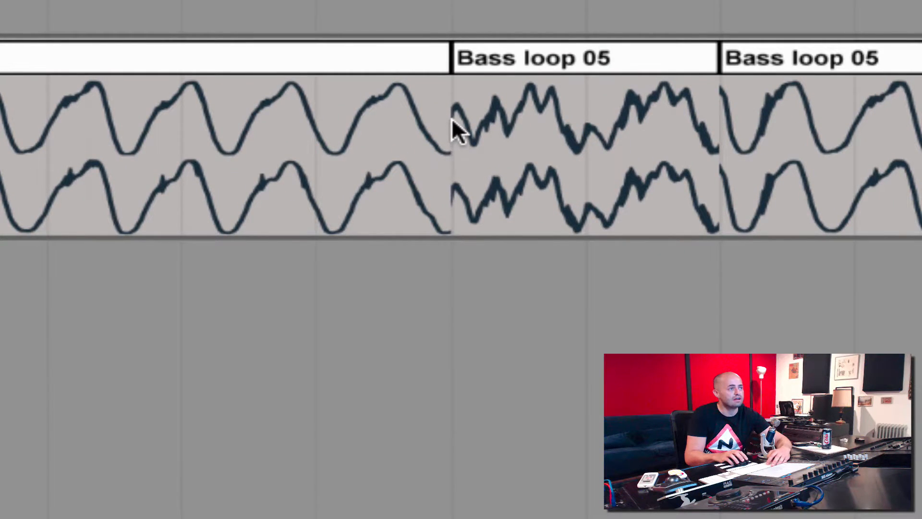
pyautogui.click(448, 139)
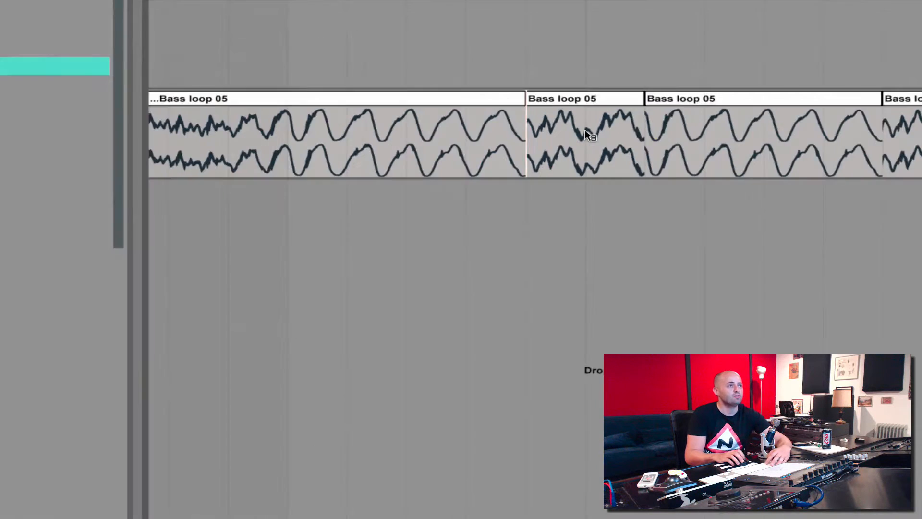
pyautogui.moveTo(519, 41); pyautogui.dragTo(518, 10)
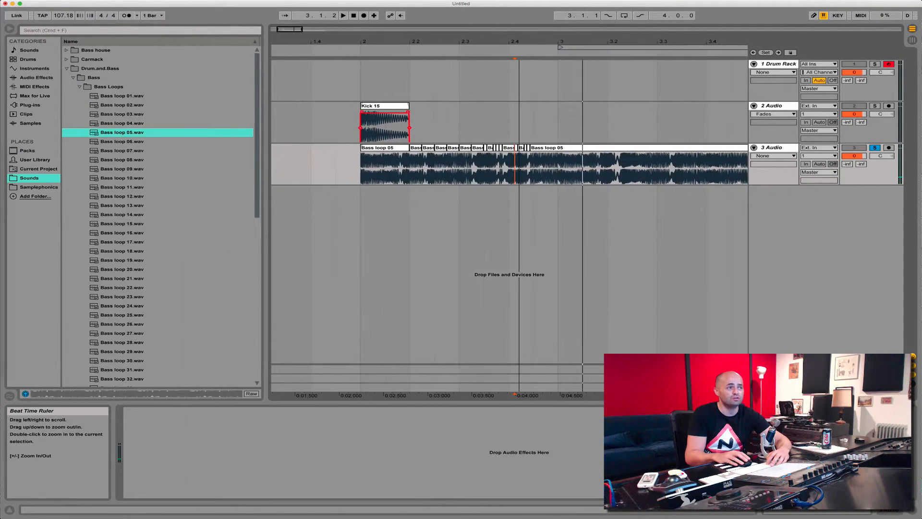
# Step: Delete all the chopped Bass loop 05 clips from the 3 Audio track
pyautogui.moveTo(361, 166); pyautogui.dragTo(675, 174)
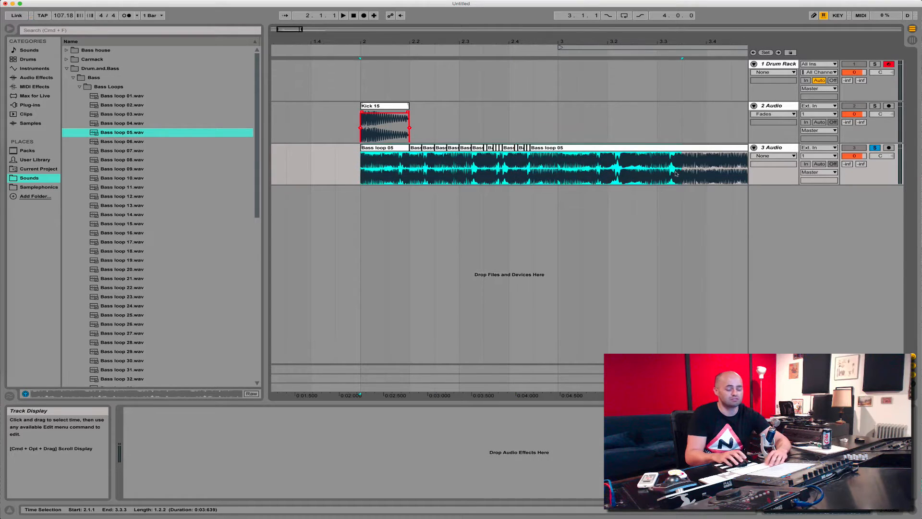
pyautogui.press('Delete')
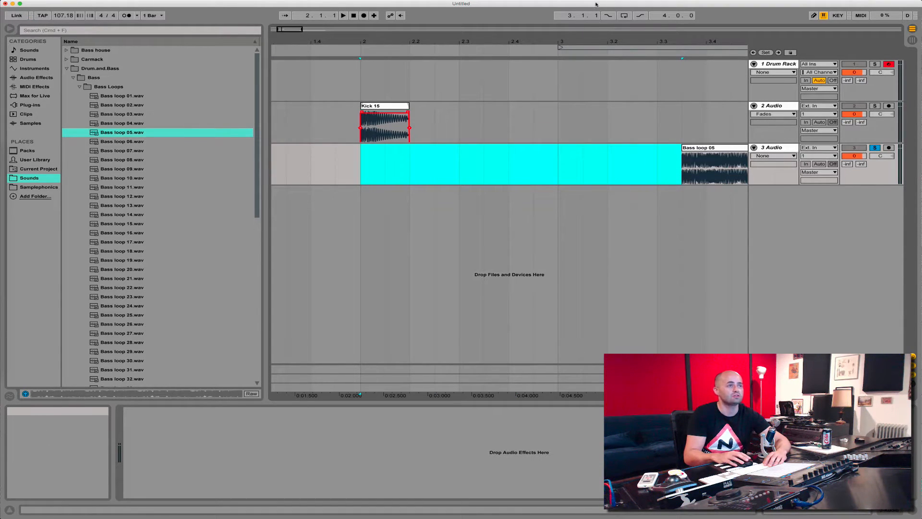
pyautogui.moveTo(579, 42); pyautogui.dragTo(575, 14)
pyautogui.click(476, 150)
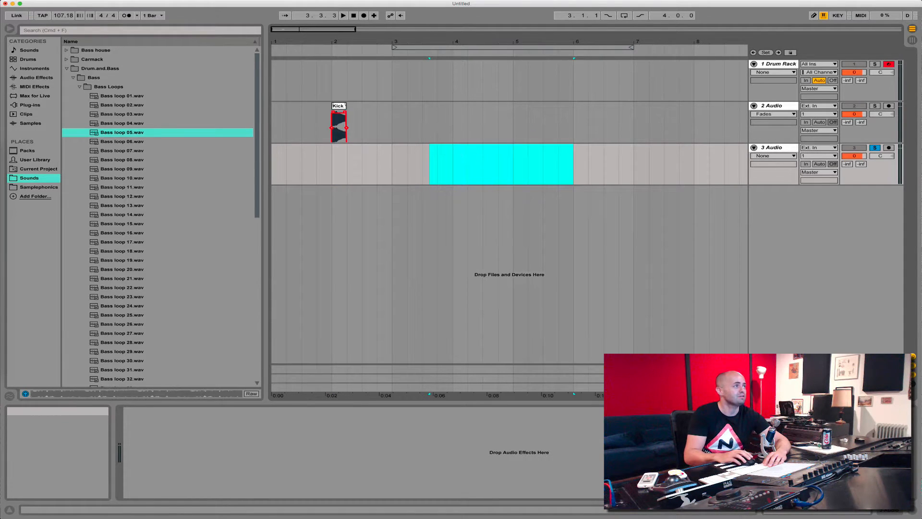
# Step: Check in the preferences that Create Fades on Clip Edges is off
pyautogui.click(22, 2)
pyautogui.click(30, 14)
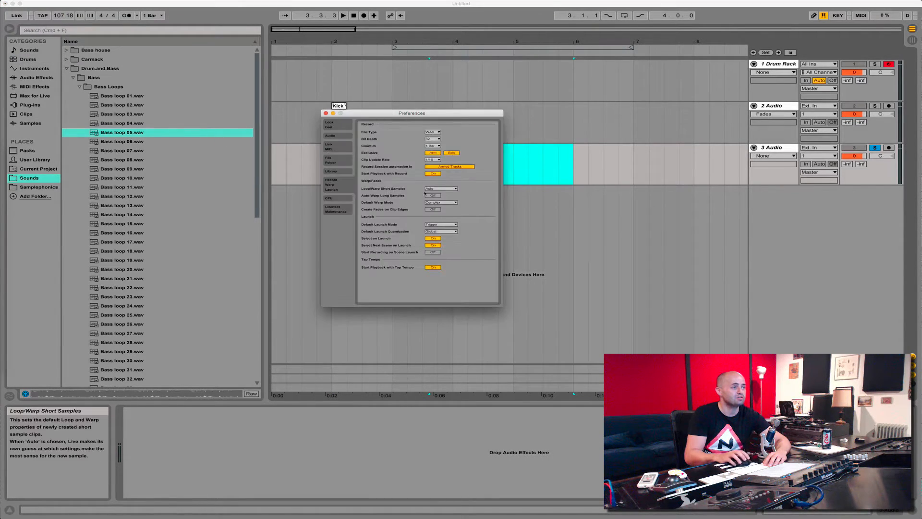
pyautogui.click(326, 113)
# Step: Place Bass loop 05.wav on the 3 Audio track at bar 2 and select its opening section
pyautogui.moveTo(137, 133); pyautogui.dragTo(364, 169)
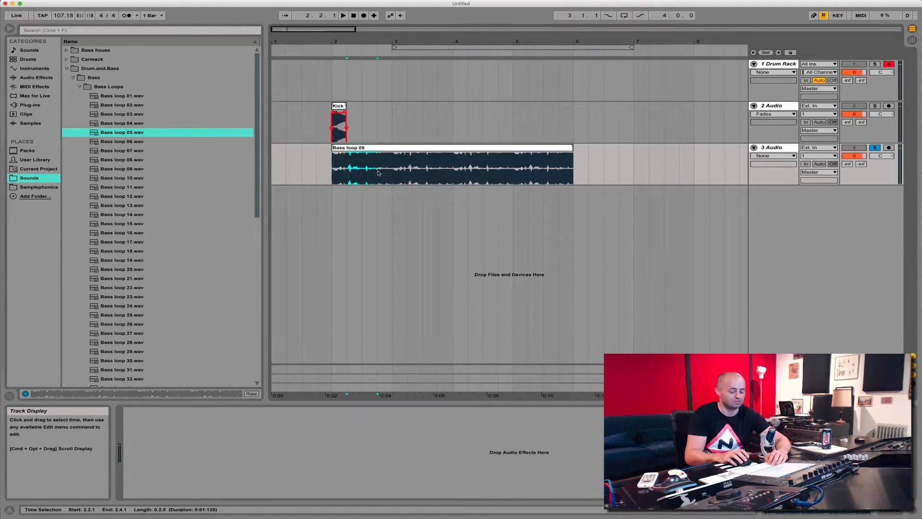
pyautogui.press('super+f')
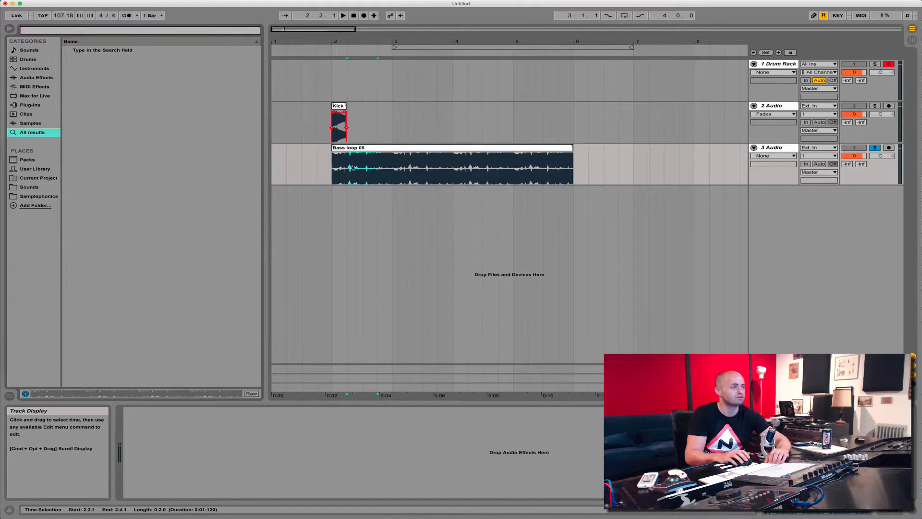
pyautogui.moveTo(338, 169); pyautogui.dragTo(343, 170)
pyautogui.moveTo(333, 35); pyautogui.dragTo(331, 36)
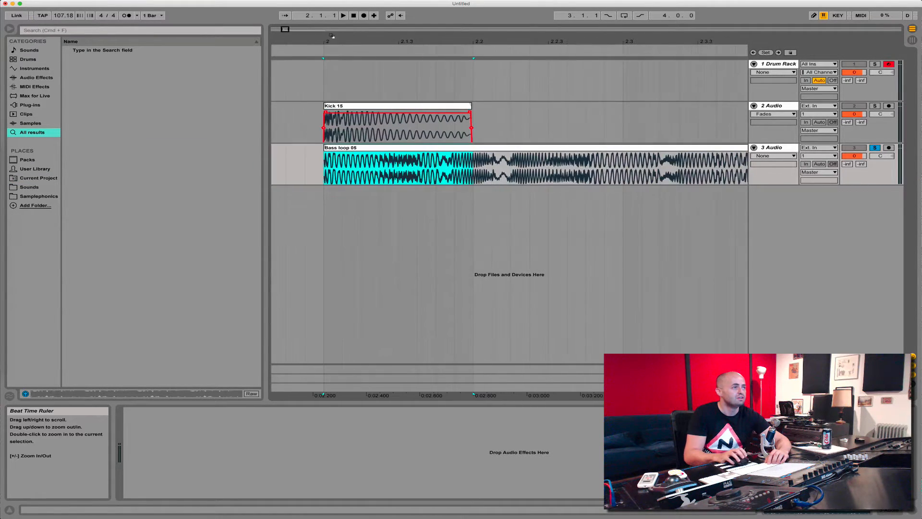
# Step: Chop the bass loop into short clips by duplicating selected sections between beat 2.2 and about 2.3.3
pyautogui.moveTo(417, 171); pyautogui.dragTo(655, 168)
pyautogui.press('super+d')
pyautogui.click(530, 169)
pyautogui.press('super+d')
pyautogui.press('super+d')
pyautogui.moveTo(651, 168); pyautogui.dragTo(683, 168)
pyautogui.press('super+d')
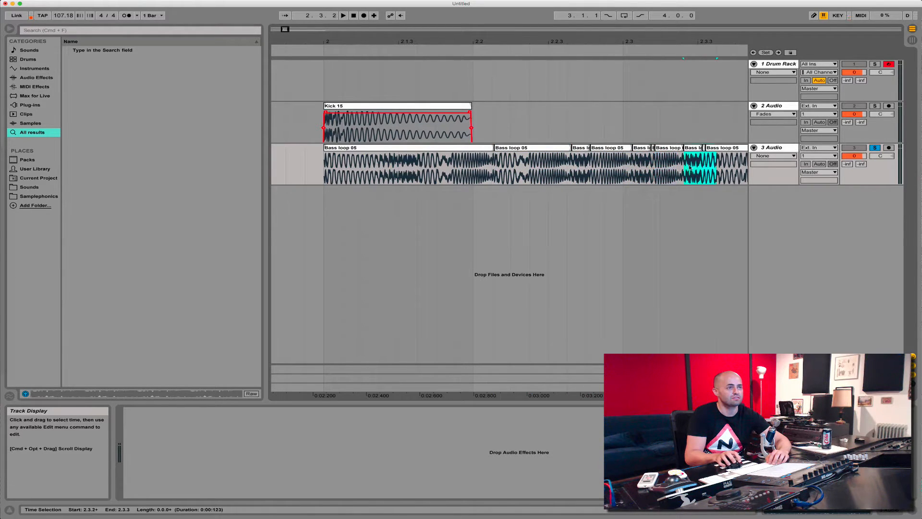
pyautogui.press('super+d')
# Step: Show the fades on the chopped bass loop clips and examine the crossfade between two neighbouring clips
pyautogui.rightClick(421, 149)
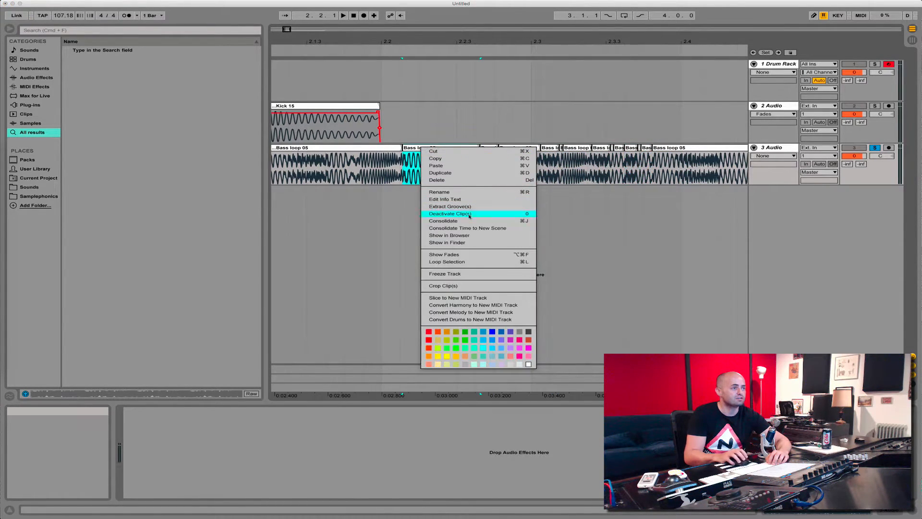
pyautogui.click(471, 254)
pyautogui.moveTo(493, 39); pyautogui.dragTo(704, 76)
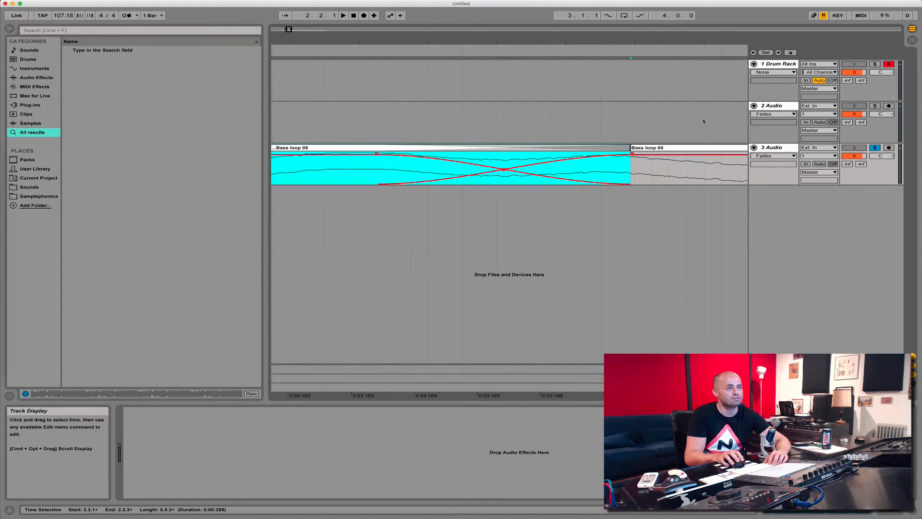
# Step: Play the crossfaded bass loop clips from bar 2 to hear the cuts
pyautogui.moveTo(726, 39); pyautogui.dragTo(410, 9)
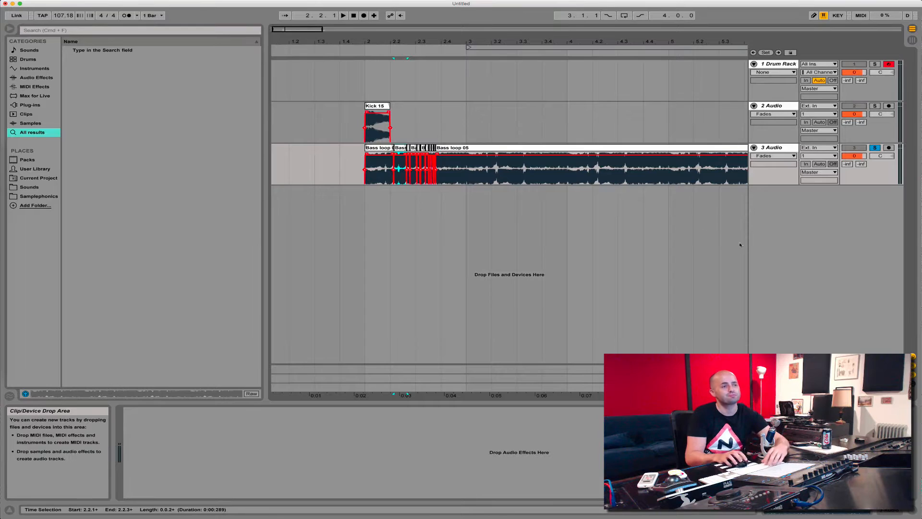
pyautogui.click(365, 176)
pyautogui.press('space')
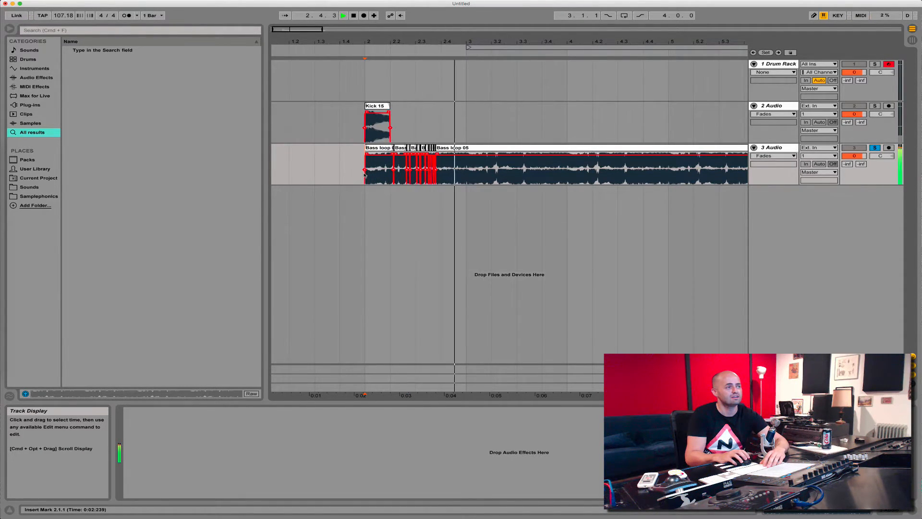
pyautogui.press('space')
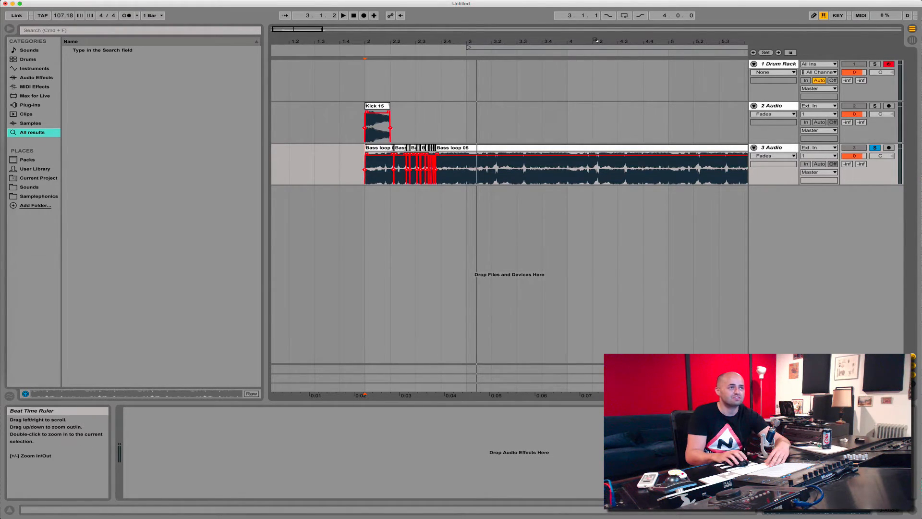
# Step: Delete all bass loop clips between bars 2 and 6 on the 3 Audio track and turn off the track's solo
pyautogui.moveTo(597, 41); pyautogui.dragTo(377, 42)
pyautogui.moveTo(443, 153); pyautogui.dragTo(301, 159)
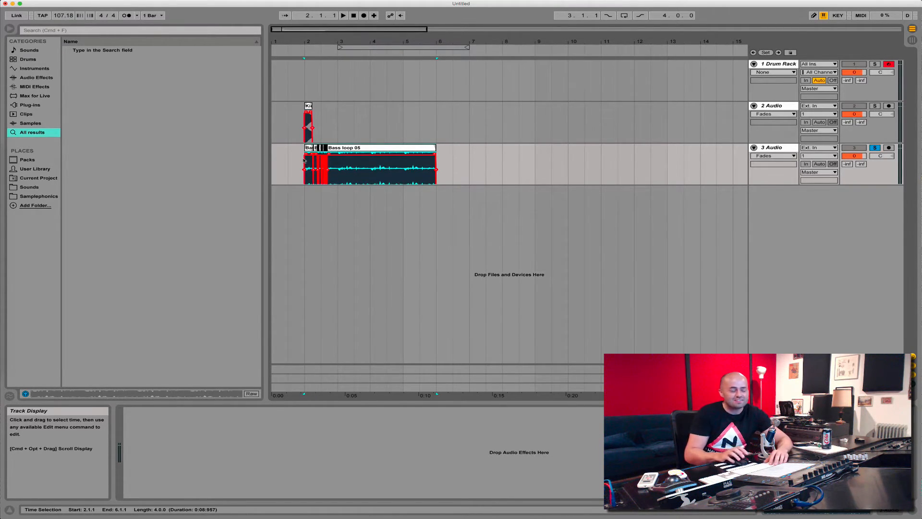
pyautogui.press('Delete')
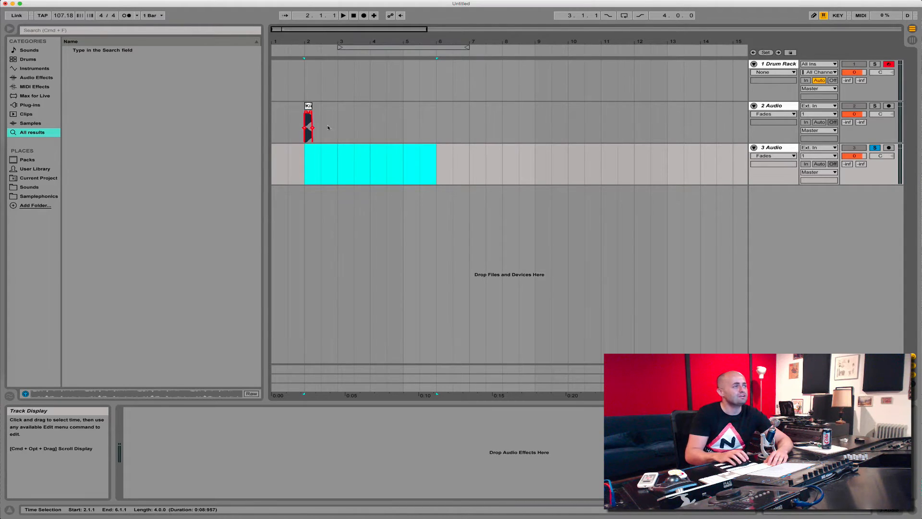
pyautogui.click(875, 147)
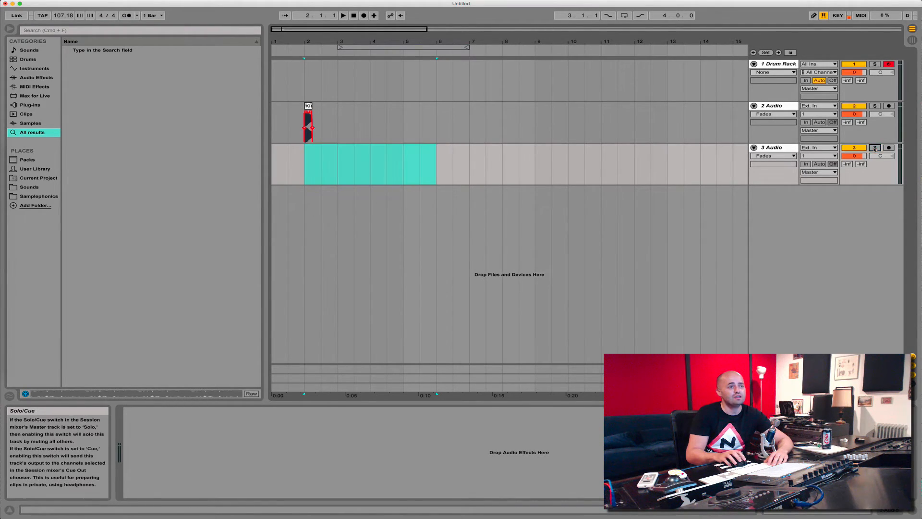
pyautogui.click(775, 148)
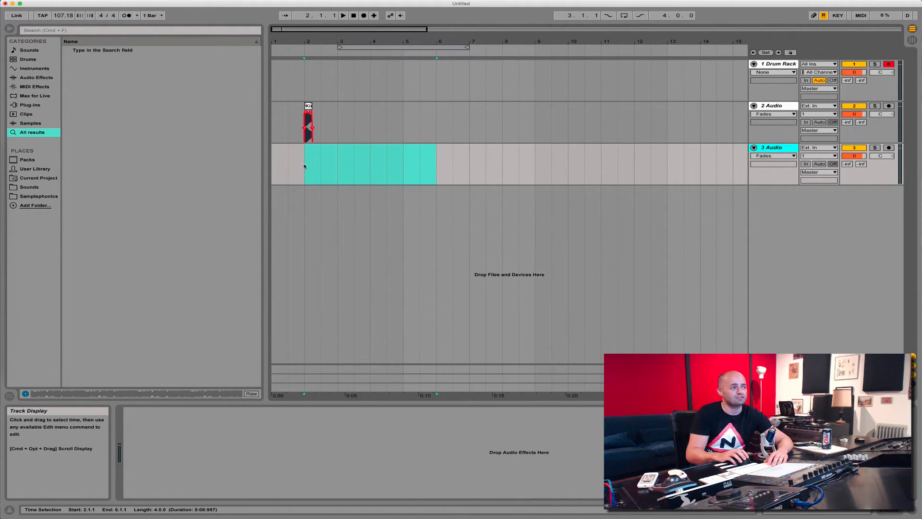
pyautogui.moveTo(304, 166); pyautogui.dragTo(486, 166)
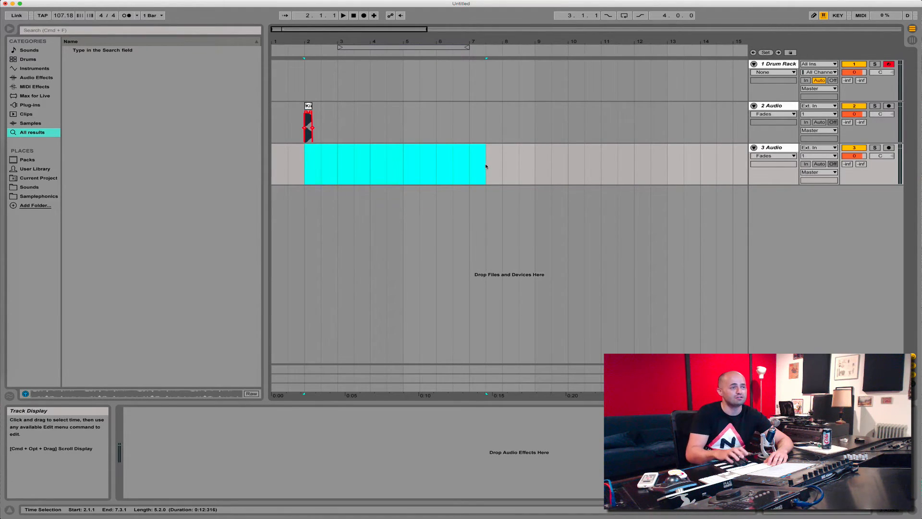
# Step: Examine the start of the Kick 15 waveform in the Drum Rack on track 1 and preview the pad's sound
pyautogui.click(783, 65)
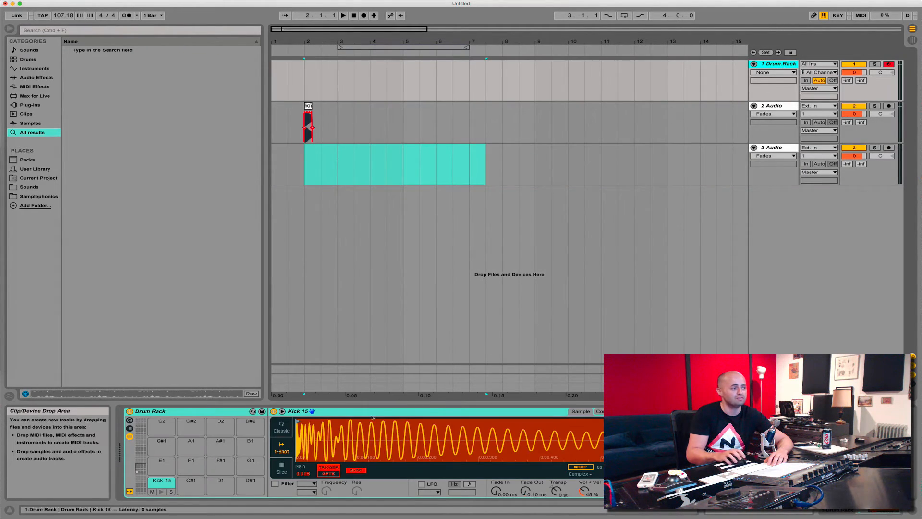
pyautogui.moveTo(302, 435); pyautogui.dragTo(302, 457)
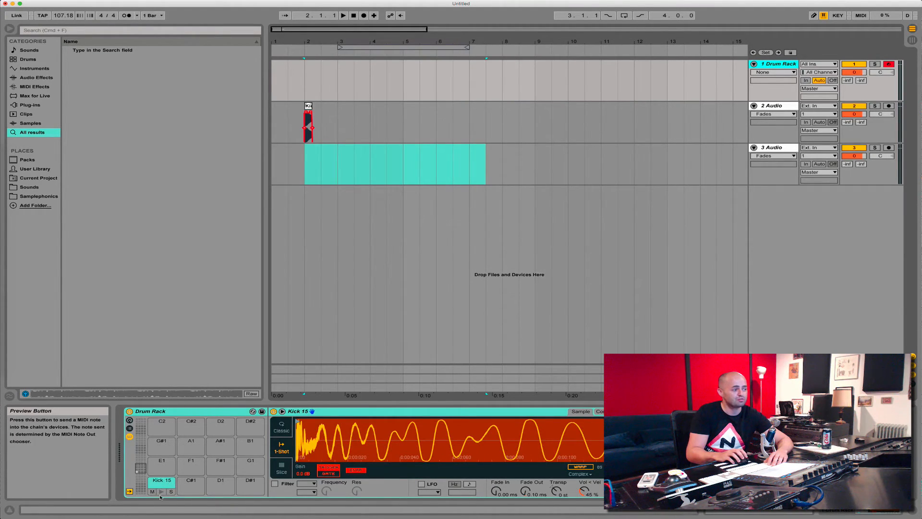
pyautogui.click(160, 491)
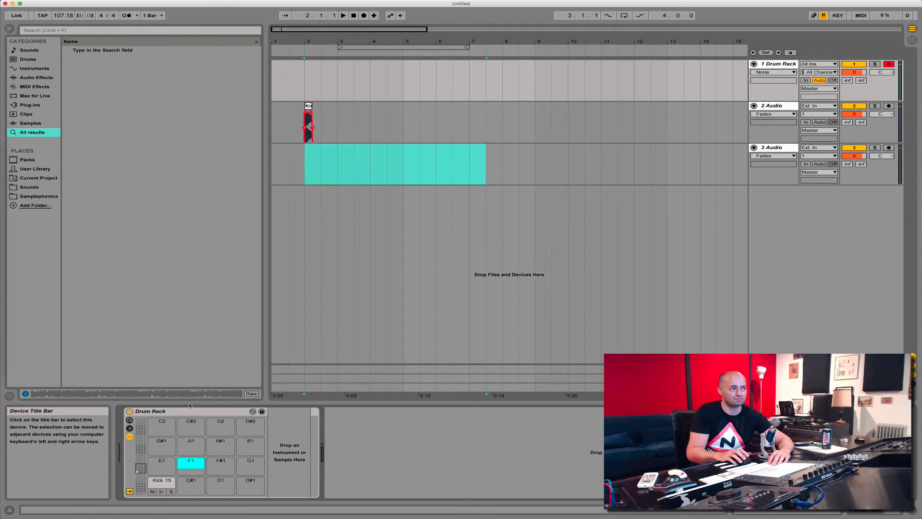
# Step: Place the insert marker at bar 2, at the start of the kick clip on the 2 Audio track
pyautogui.click(303, 126)
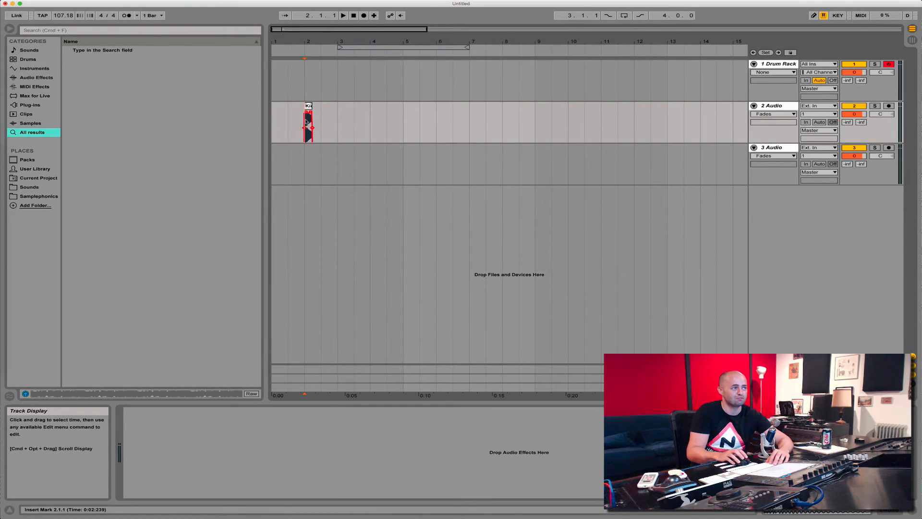